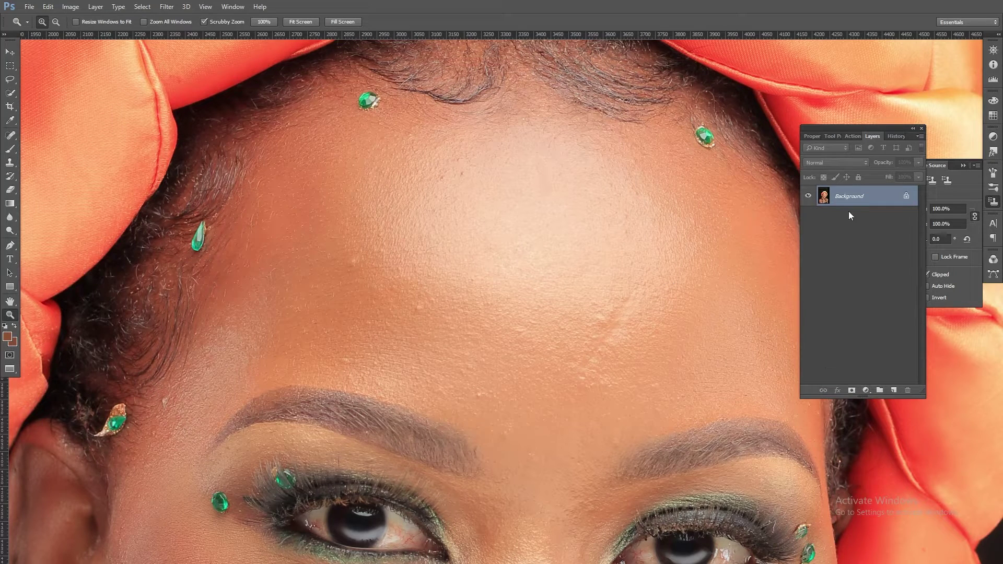
Step: Add a new empty layer above the Background and name it "remove spots"
left_click(894, 392)
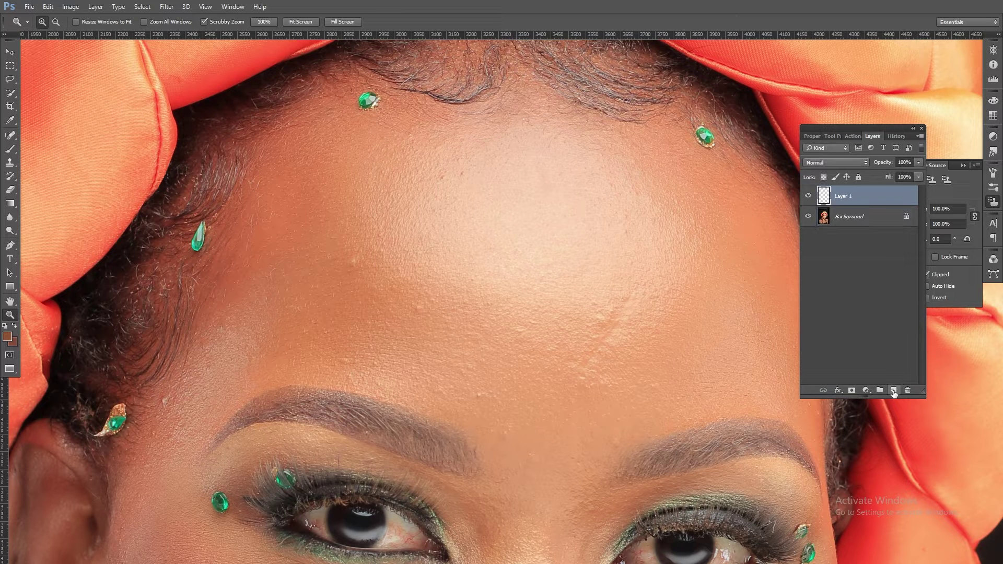
double_click(843, 196)
type("remove spots")
left_click(851, 267)
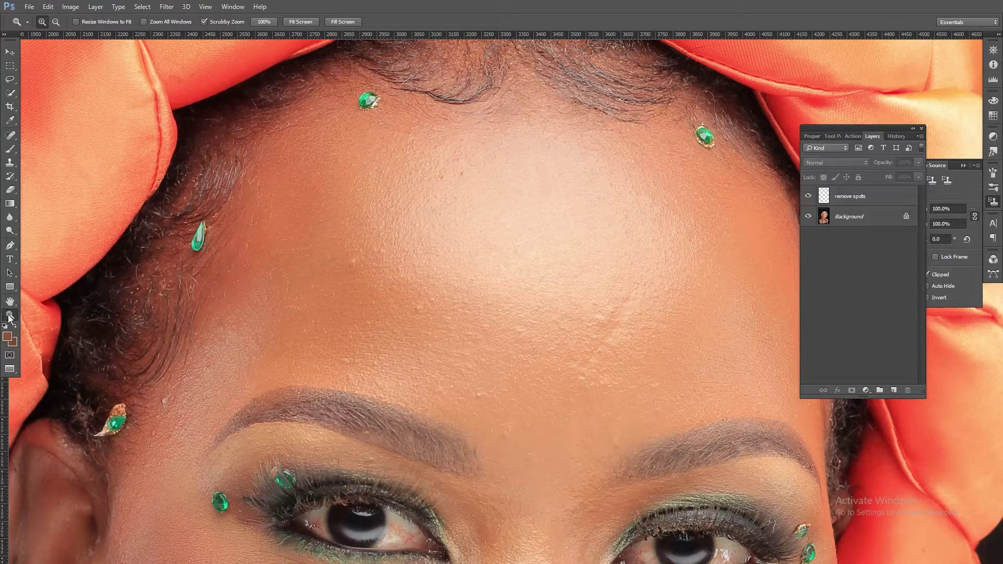
Step: Set the Clone Stamp to sample Current & Below, with the remove spots layer active
left_click(9, 164)
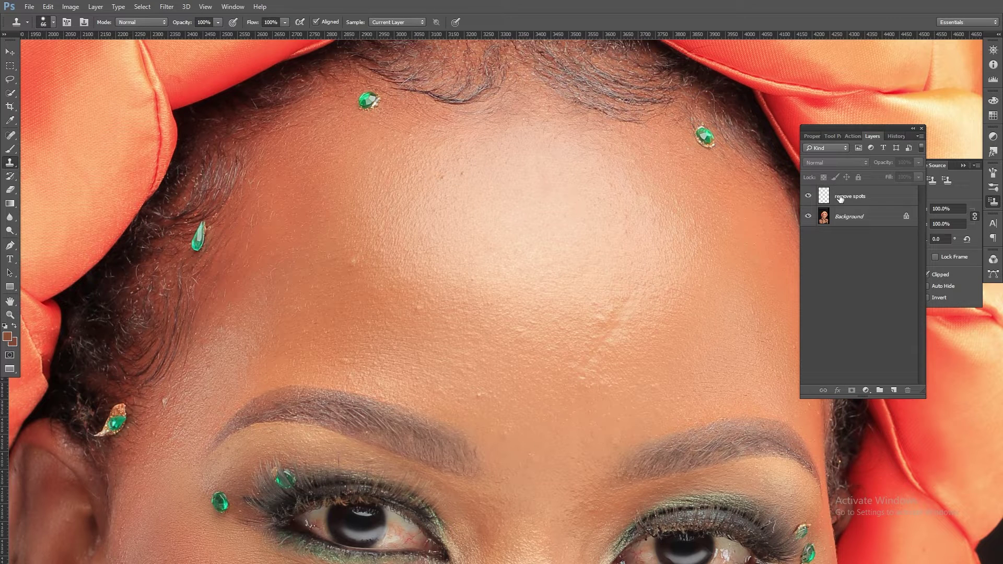
left_click(857, 200)
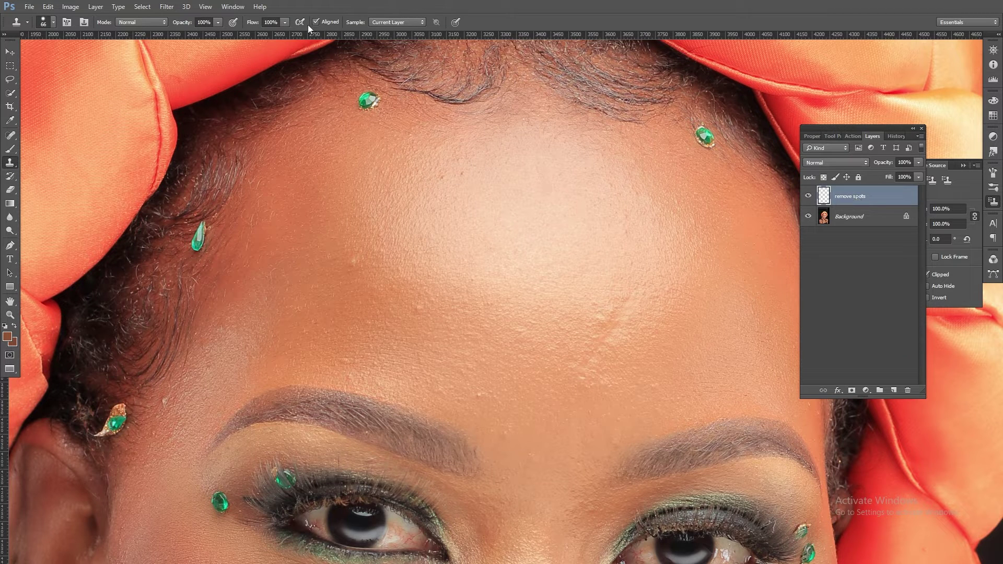
left_click(411, 22)
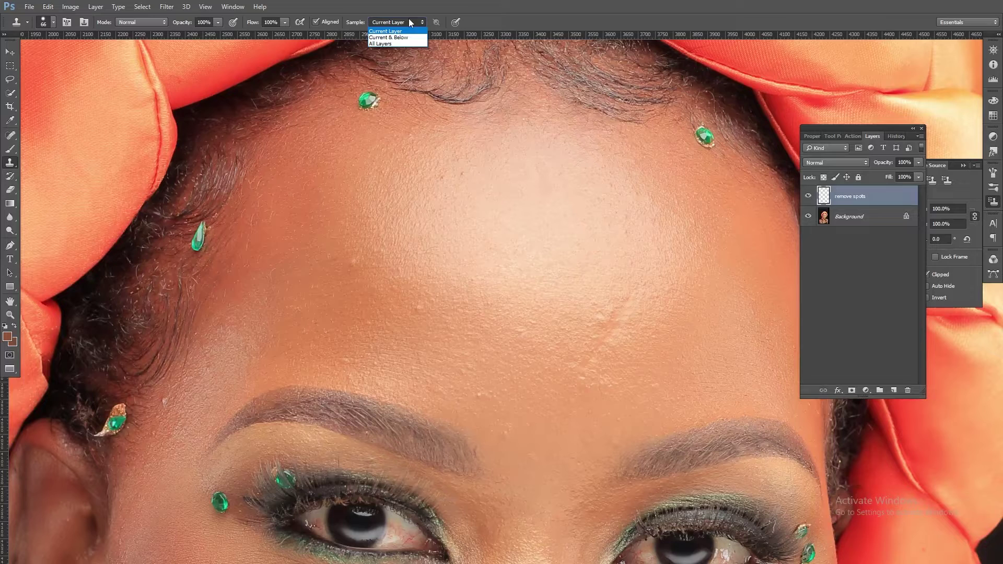
left_click(390, 39)
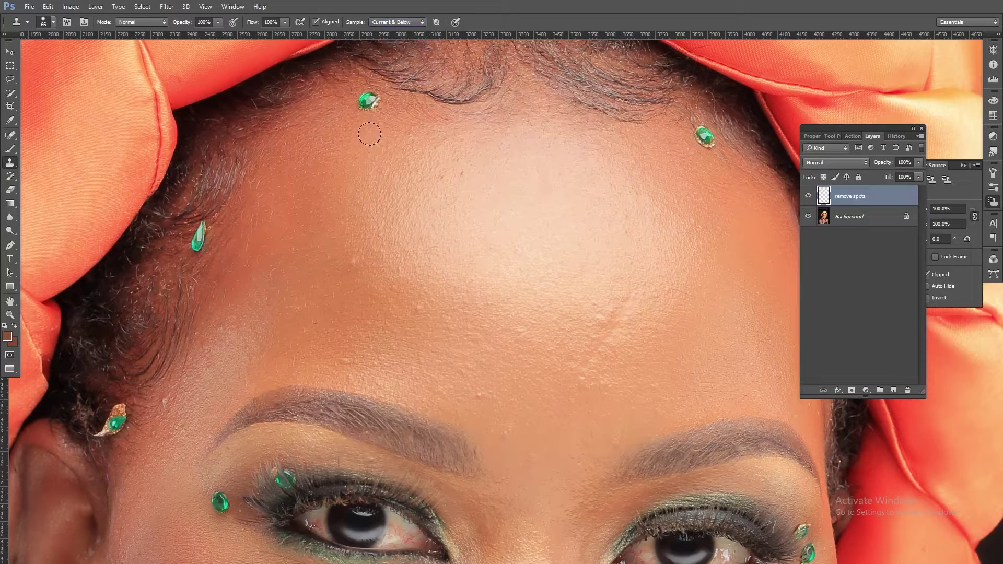
Step: Set the Clone Stamp brush to 37 px with 39% hardness
right_click(289, 157)
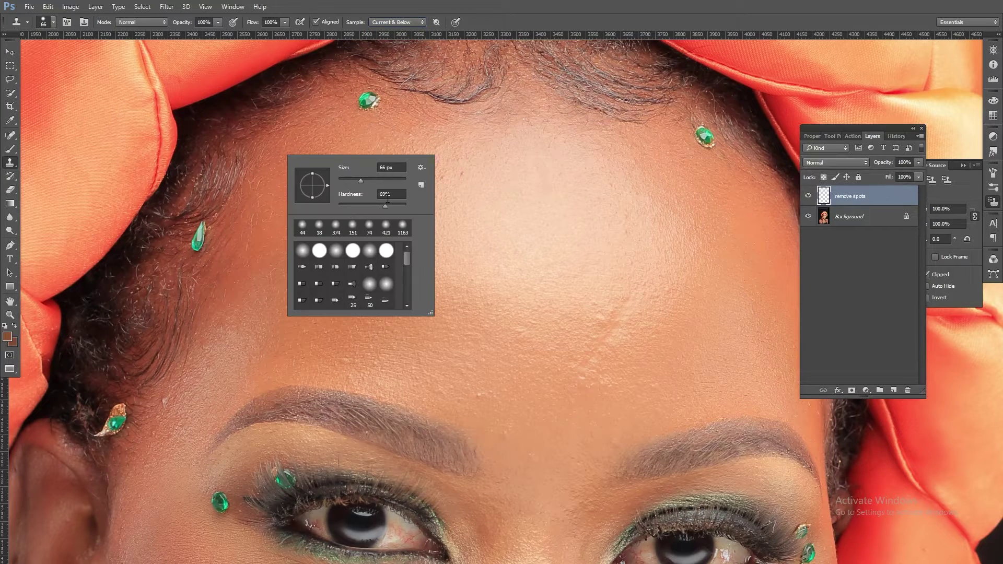
left_click_drag(371, 205, 365, 206)
left_click(354, 181)
left_click(335, 138)
left_click(493, 225)
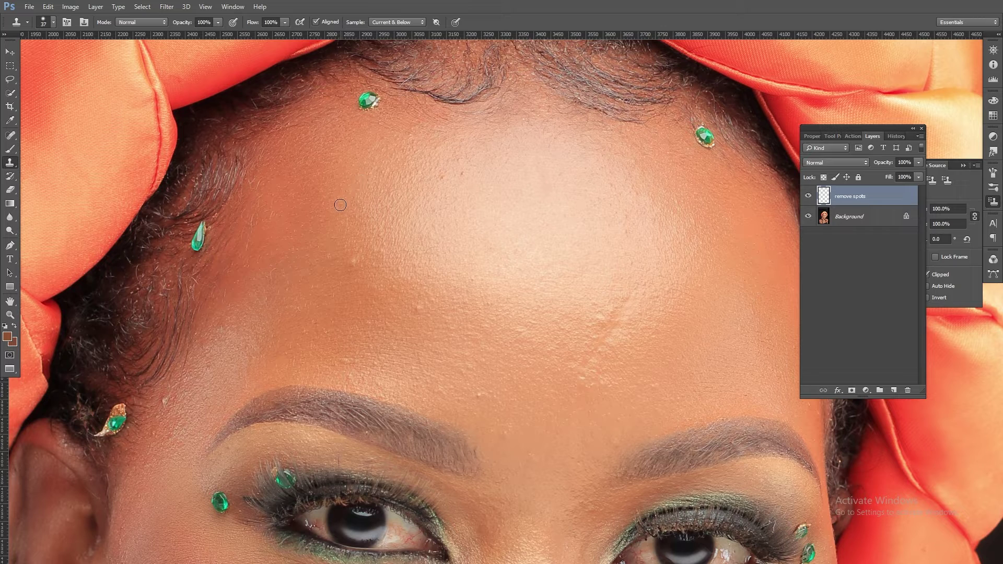
Step: Clone clean skin over the small blemishes on the forehead and between the eyebrows
left_click(353, 240, "alt")
left_click(348, 266)
left_click(385, 174)
left_click(489, 391)
Step: Clone clean skin over the blemishes on the earring-side cheek and around the mouth
scroll(250, 360, "down", 5)
scroll(251, 360, "left", 3)
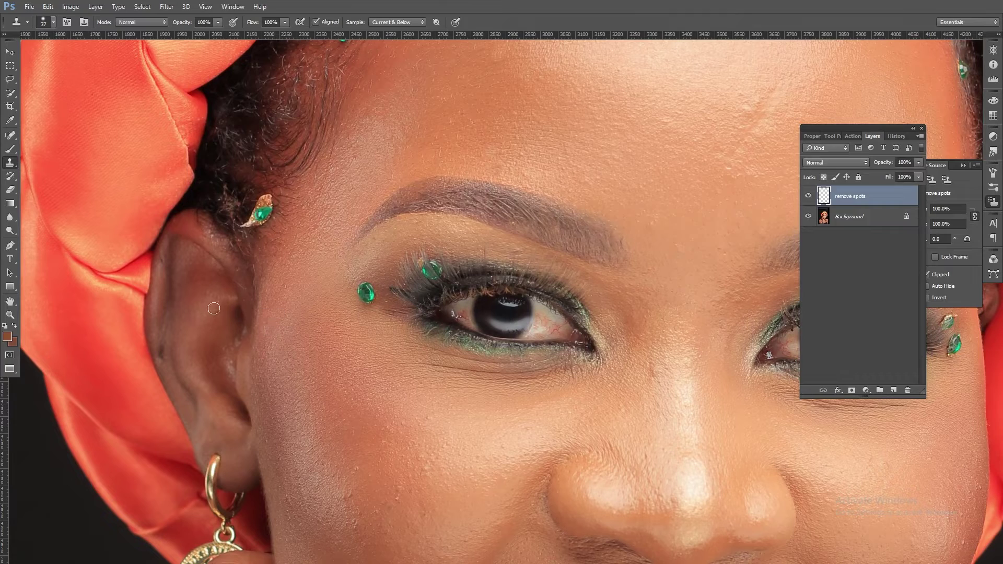
scroll(331, 219, "up", 2)
scroll(330, 220, "right", 1)
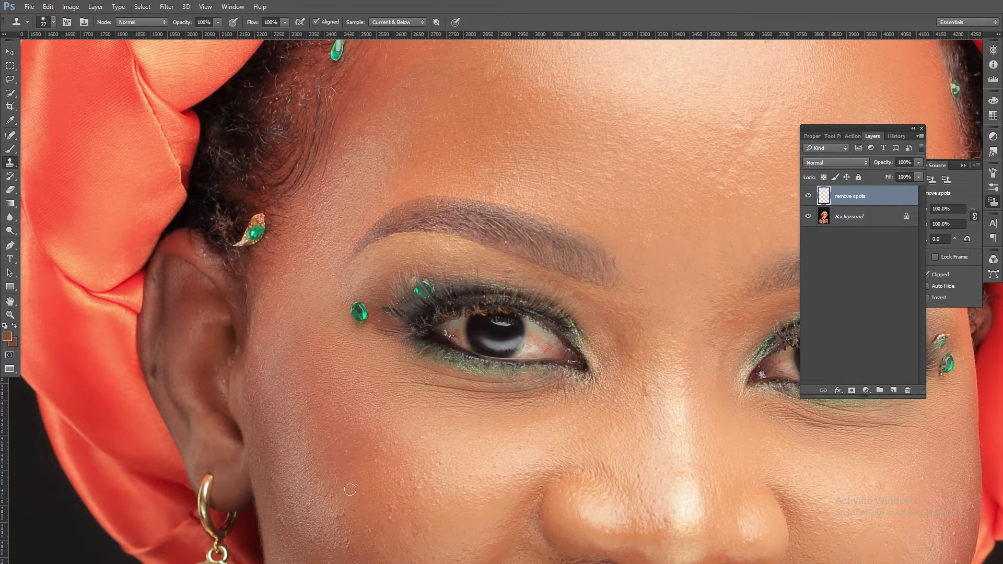
left_click_drag(387, 457, 371, 446)
left_click(382, 434, "alt")
left_click(384, 448)
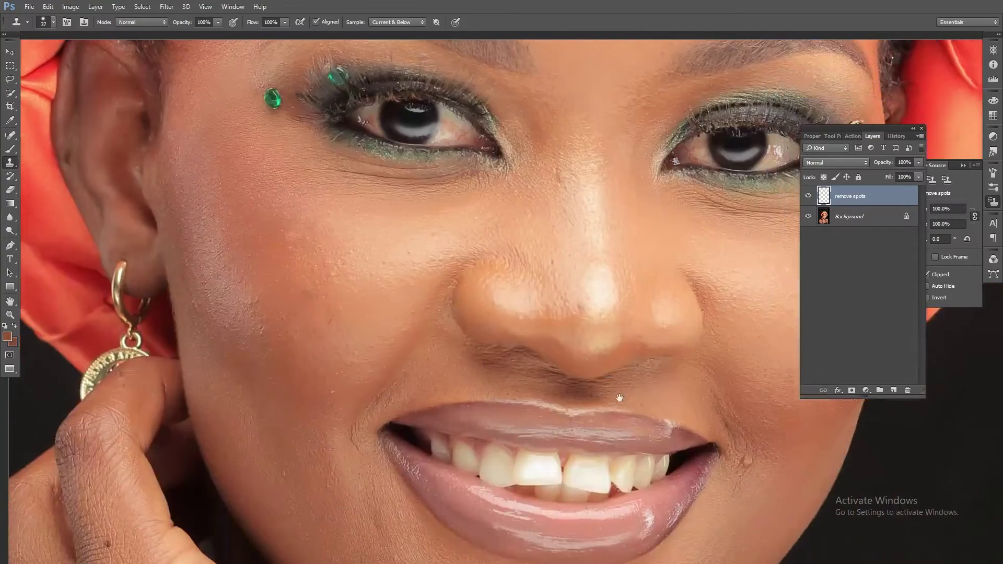
left_click_drag(620, 399, 502, 282)
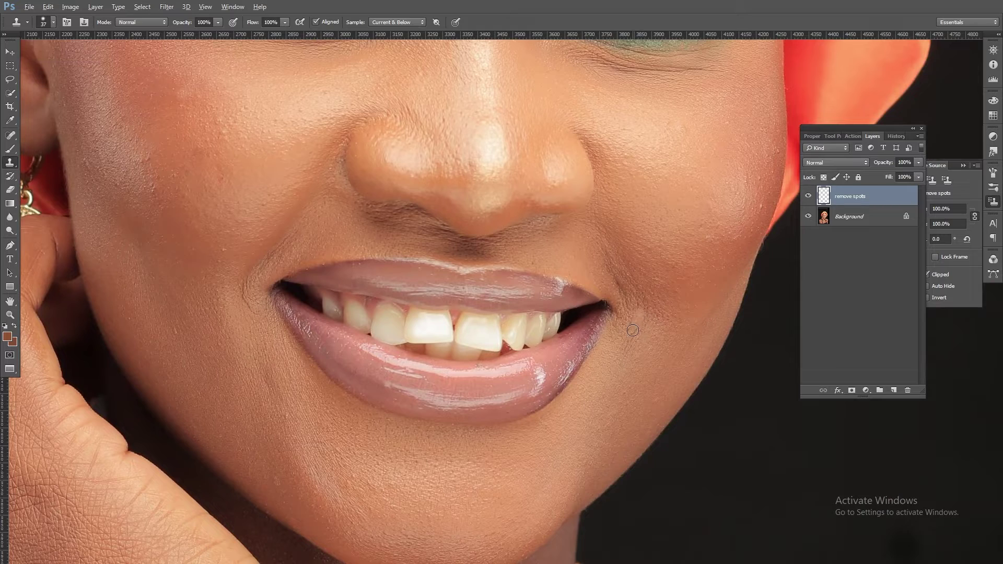
key("alt")
left_click_drag(305, 359, 354, 385)
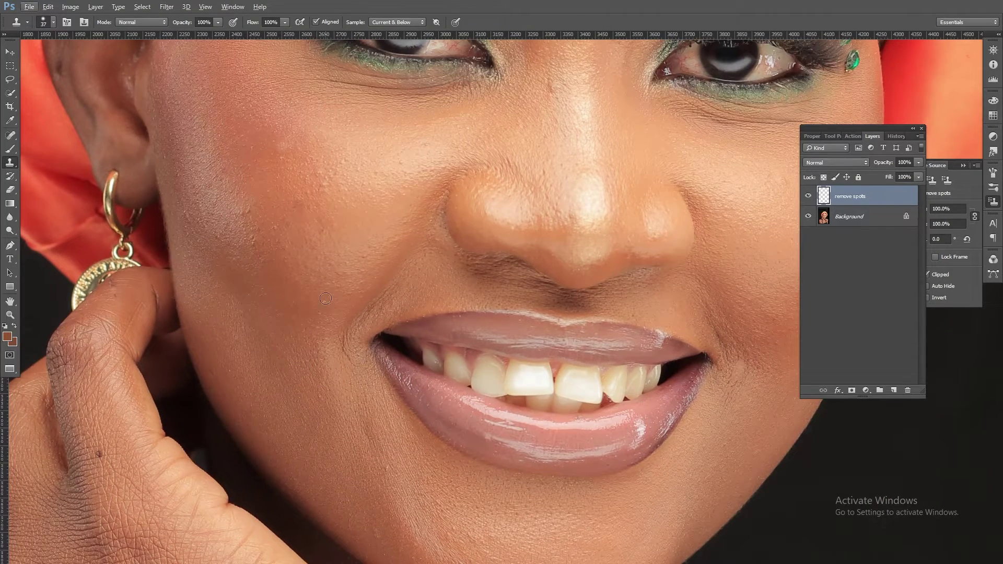
mouse_move(430, 225)
left_mouse_down()
mouse_move(454, 303)
mouse_move(439, 269)
mouse_move(461, 430)
left_mouse_up()
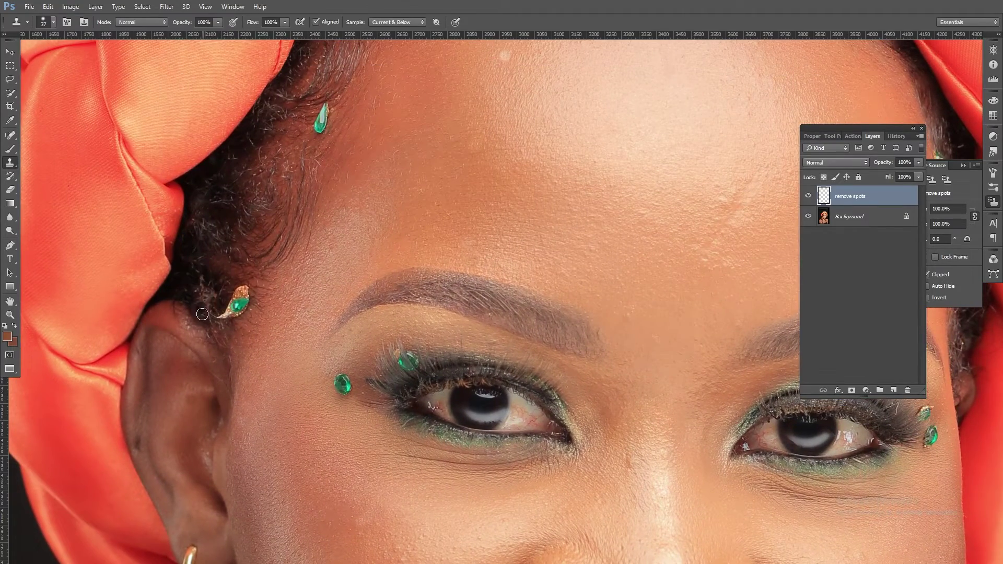
Step: Enlarge the Clone Stamp brush to 68 px and clone over the flaw in the hair just above the ear
right_click(203, 258)
left_click(281, 281)
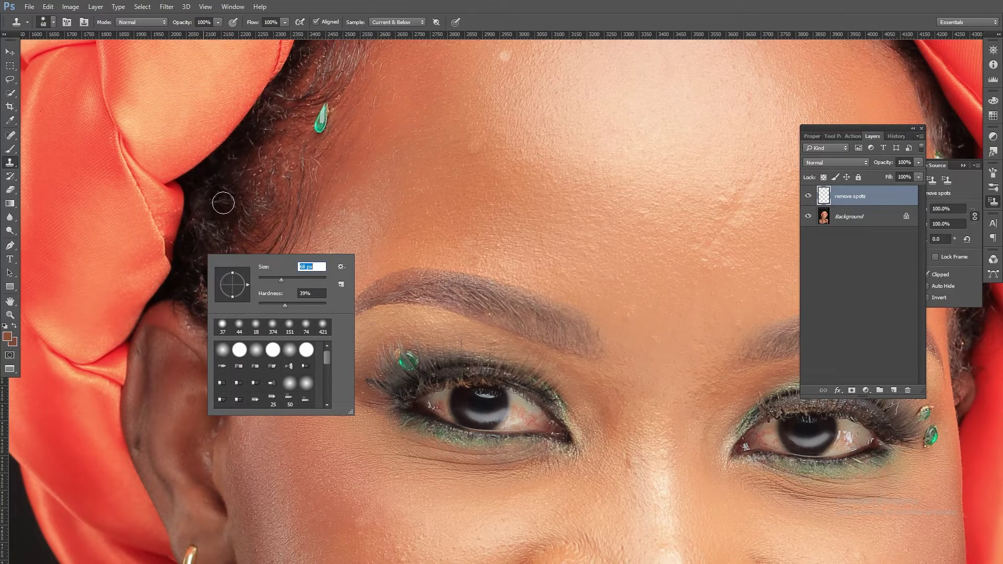
key("Return")
mouse_move(211, 295)
left_mouse_down()
mouse_move(197, 287)
mouse_move(210, 290)
mouse_move(208, 320)
mouse_move(203, 298)
left_mouse_up()
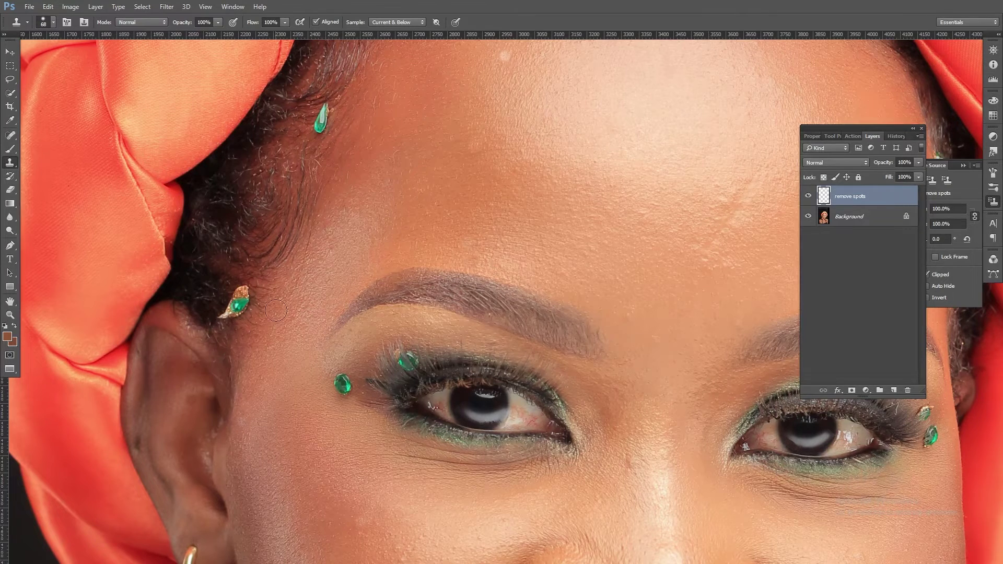
Step: Clone clean skin over the light spot on the upper forehead below the green gem
left_click_drag(492, 152, 418, 197)
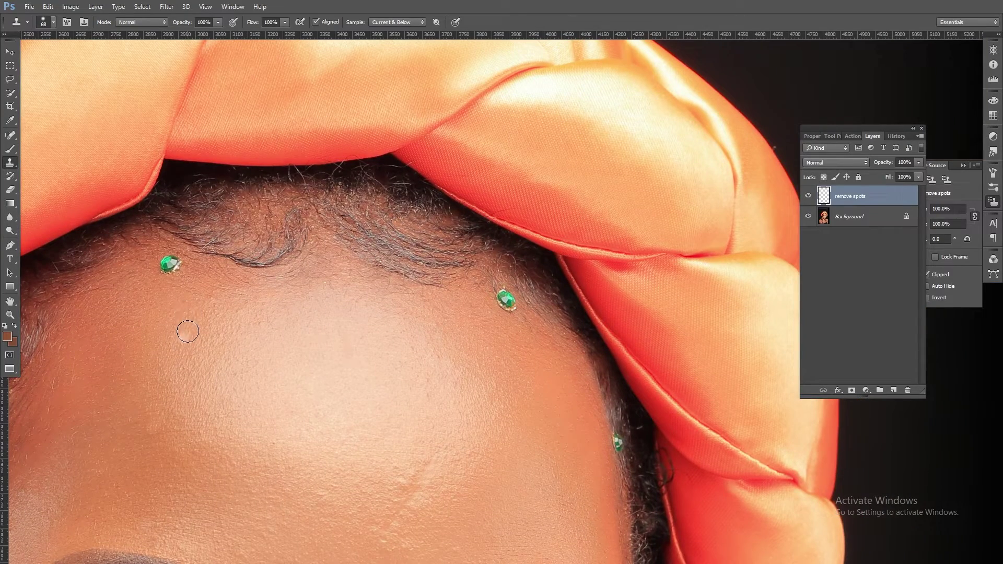
left_click(183, 338)
left_click_drag(310, 343, 354, 314)
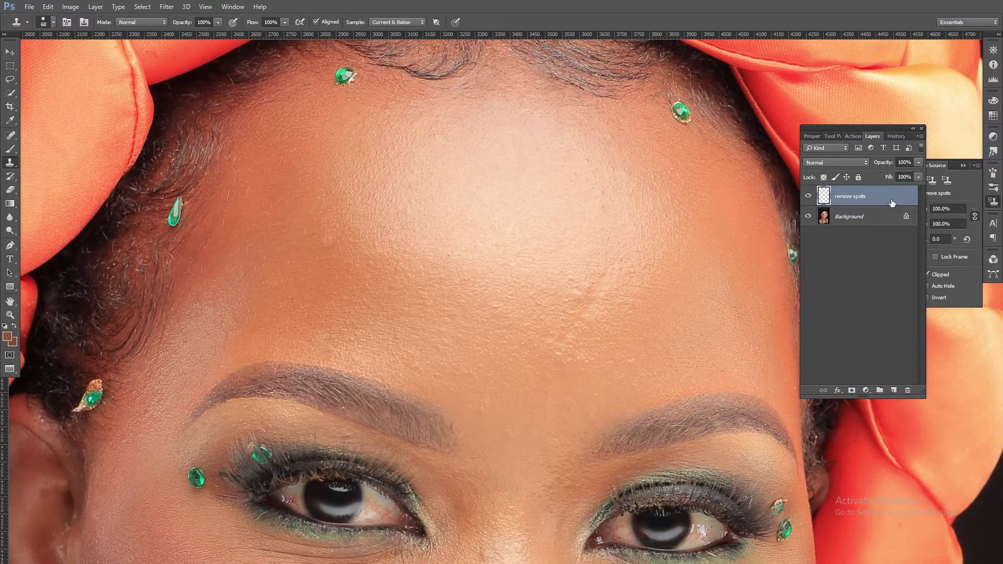
Step: Set the Spot Healing Brush to sample all layers and heal small spots on the forehead
left_click(10, 136)
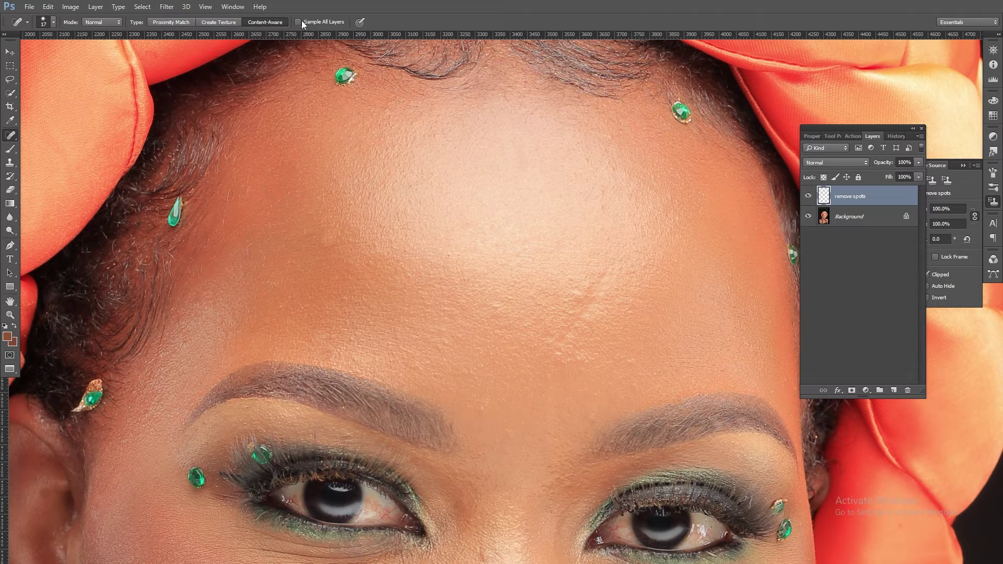
left_click(281, 309)
left_click(557, 438)
left_click_drag(327, 329, 474, 241)
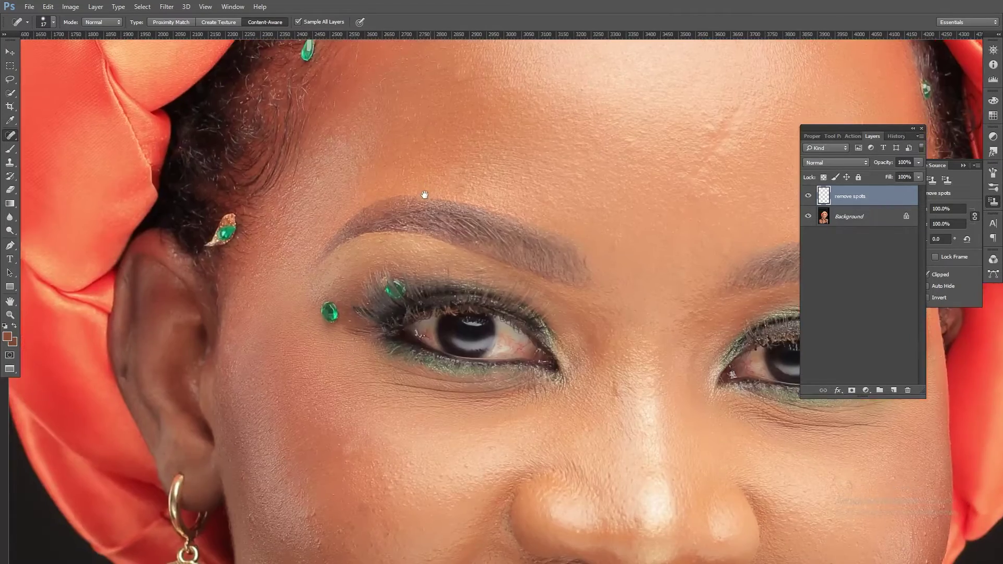
Step: Set the Spot Healing Brush size to 34 px and heal the spots on the earring-side cheek and near the mouth corner
right_click(569, 288)
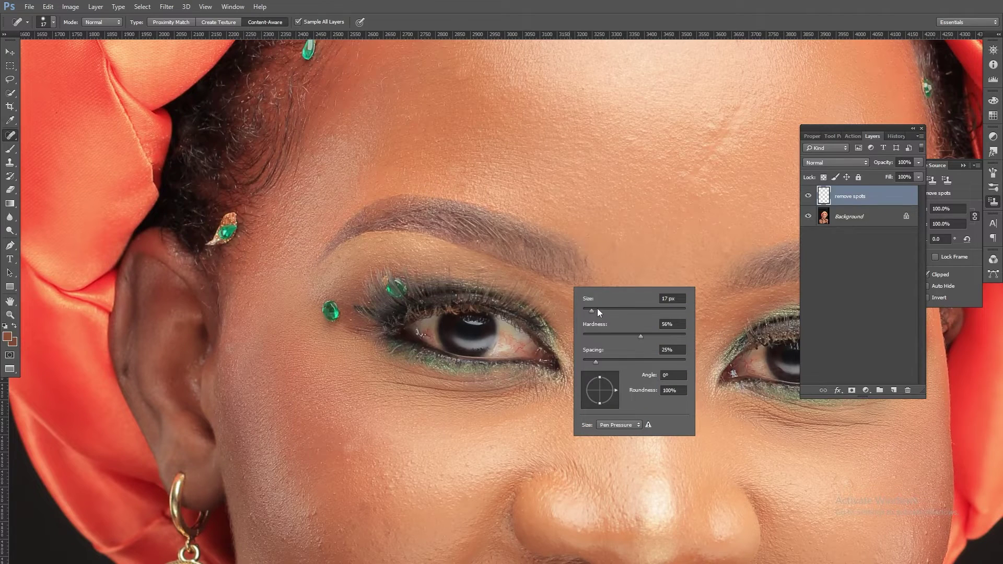
left_click_drag(597, 309, 600, 311)
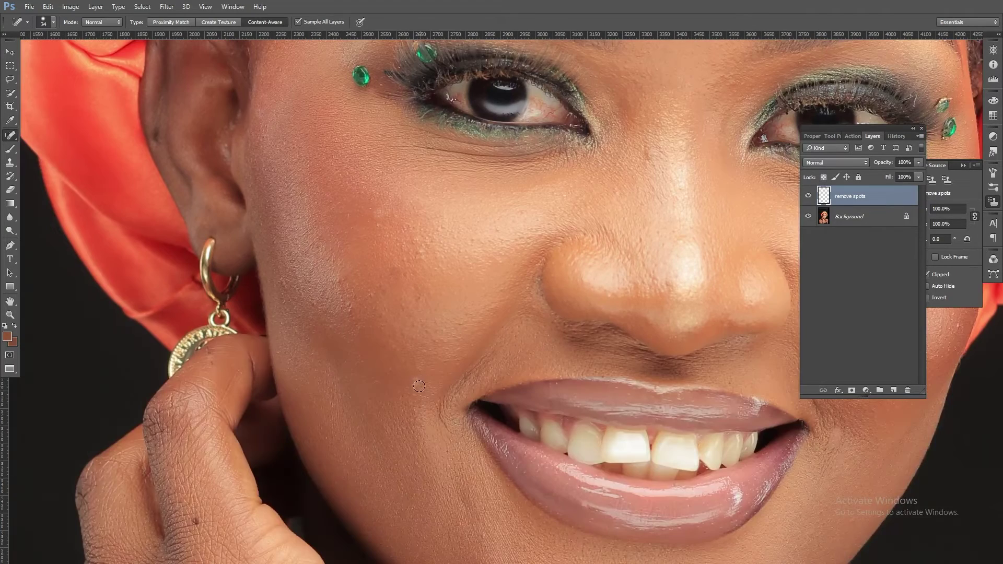
left_click(415, 381)
left_click(418, 385)
left_click(352, 296)
left_click(346, 307)
Step: Reduce the Spot Healing Brush to 22 px and heal the small spot in the middle of the earring-side cheek
right_click(416, 273)
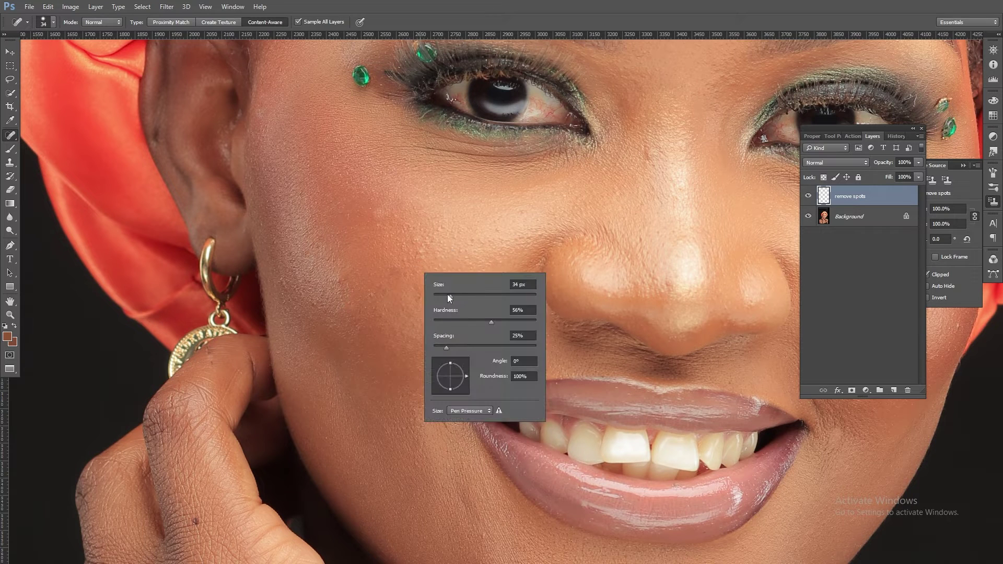
left_click_drag(447, 294, 445, 294)
left_click(408, 262, "alt")
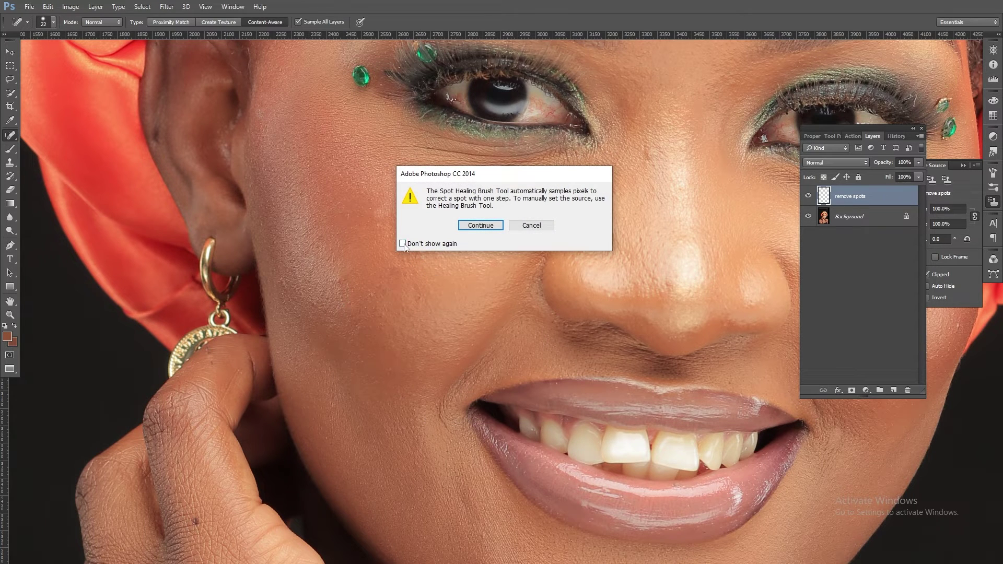
left_click(531, 228)
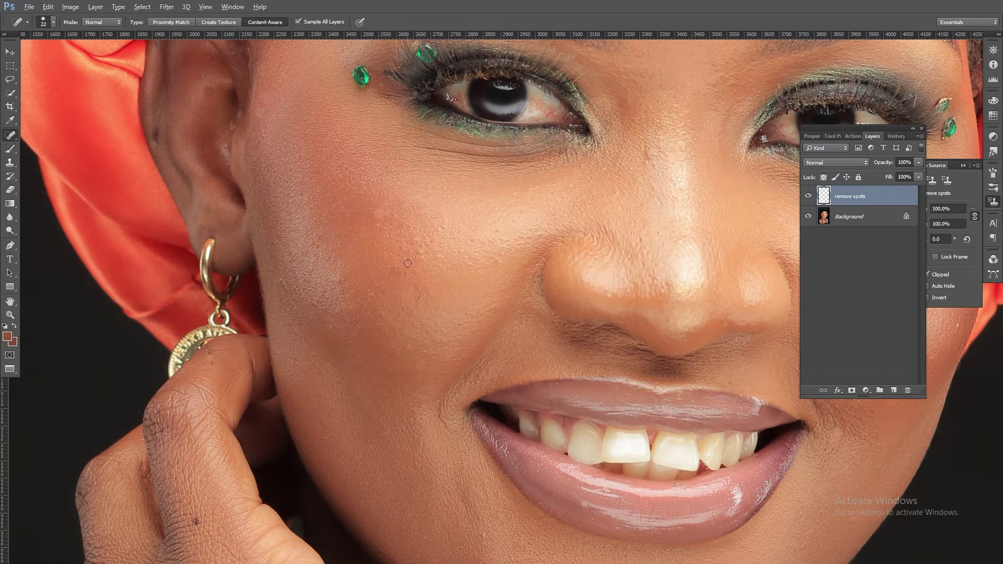
left_click(407, 264, "alt")
Step: Heal the small spots on the outer part of the opposite cheek, below the eye gems
mouse_move(703, 102)
left_mouse_down()
mouse_move(470, 162)
mouse_move(375, 171)
left_mouse_up()
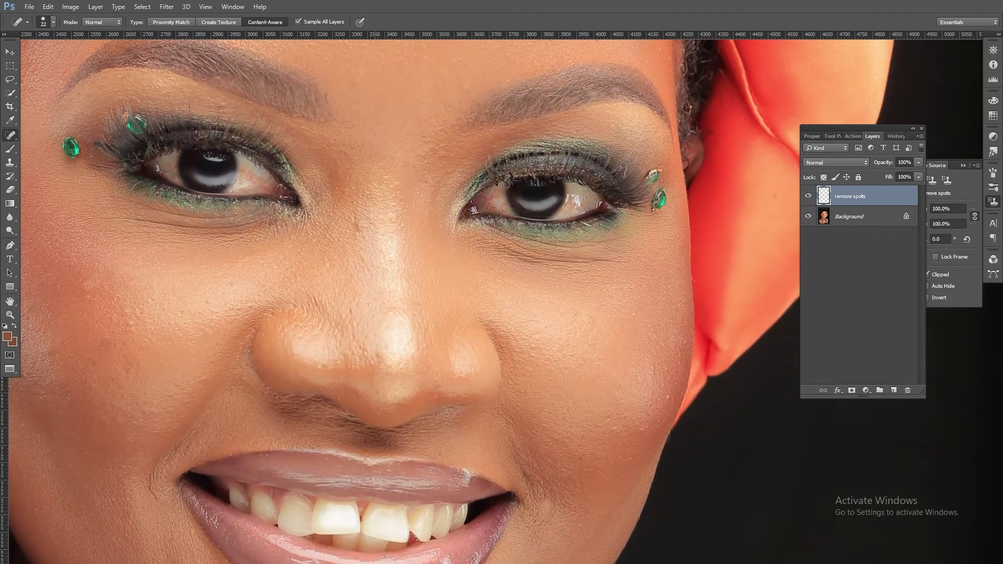
left_click(668, 370)
left_click(635, 312)
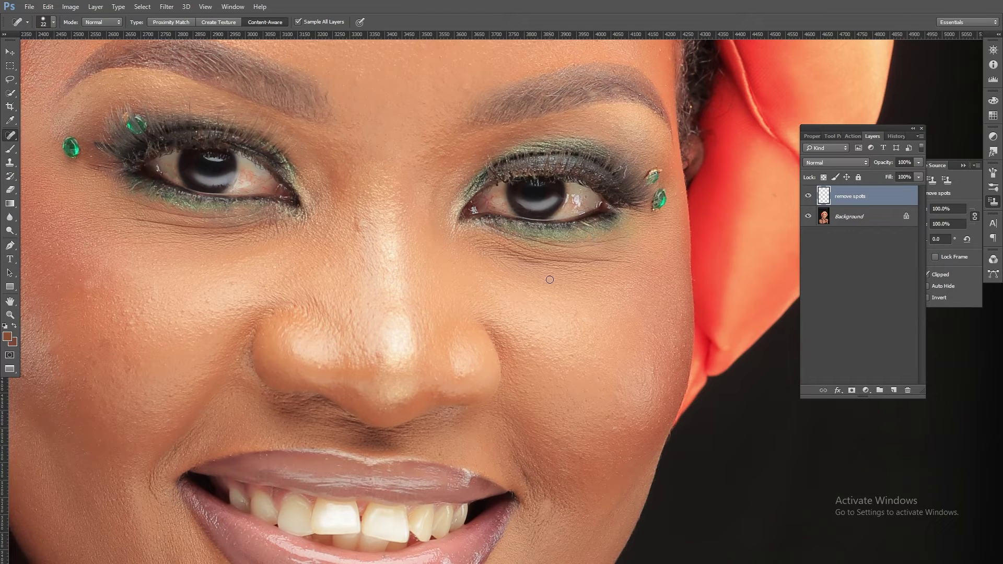